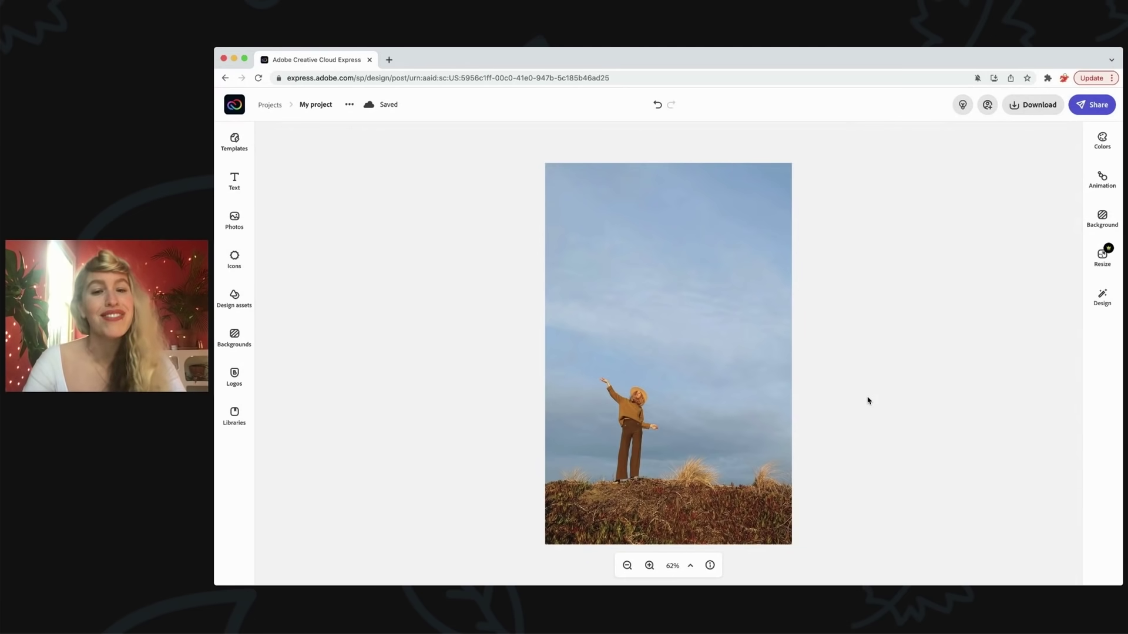
Search the Design assets library for 'rainbow'
{"action": "left_click", "coordinate": [235, 296]}
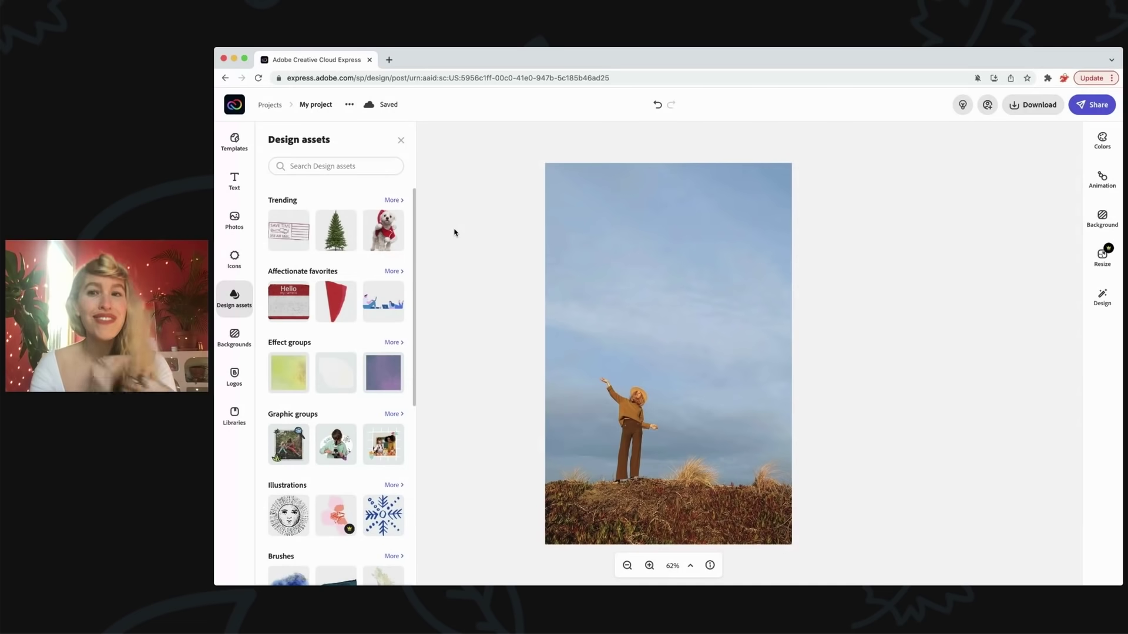
{"action": "left_click", "coordinate": [362, 166]}
{"action": "type", "text": "rainbow"}
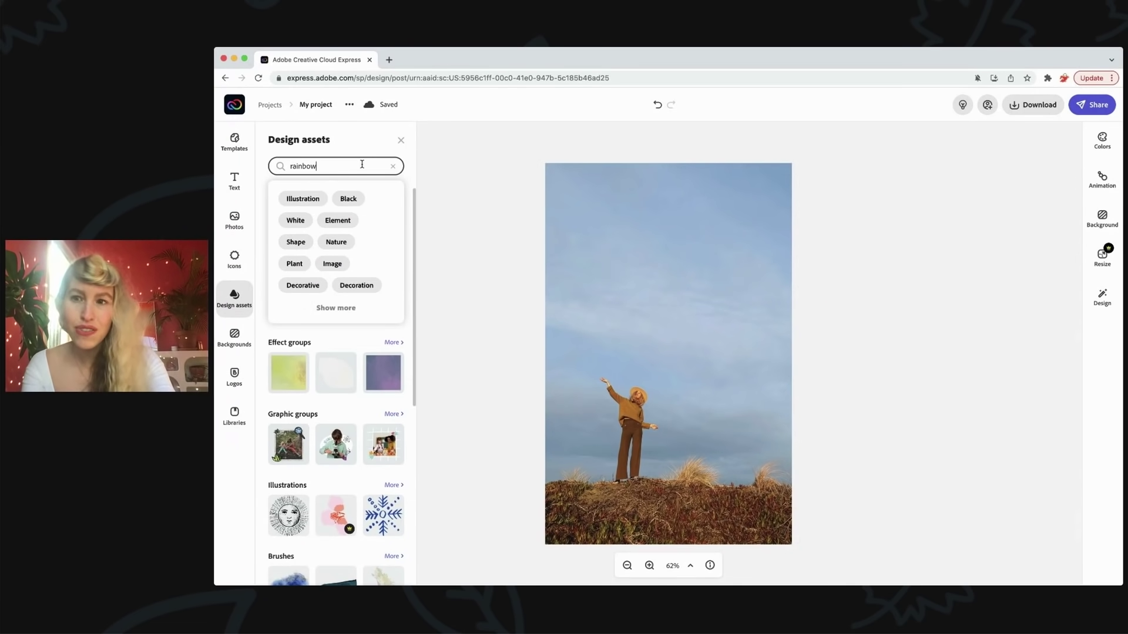
{"action": "key", "text": "Return"}
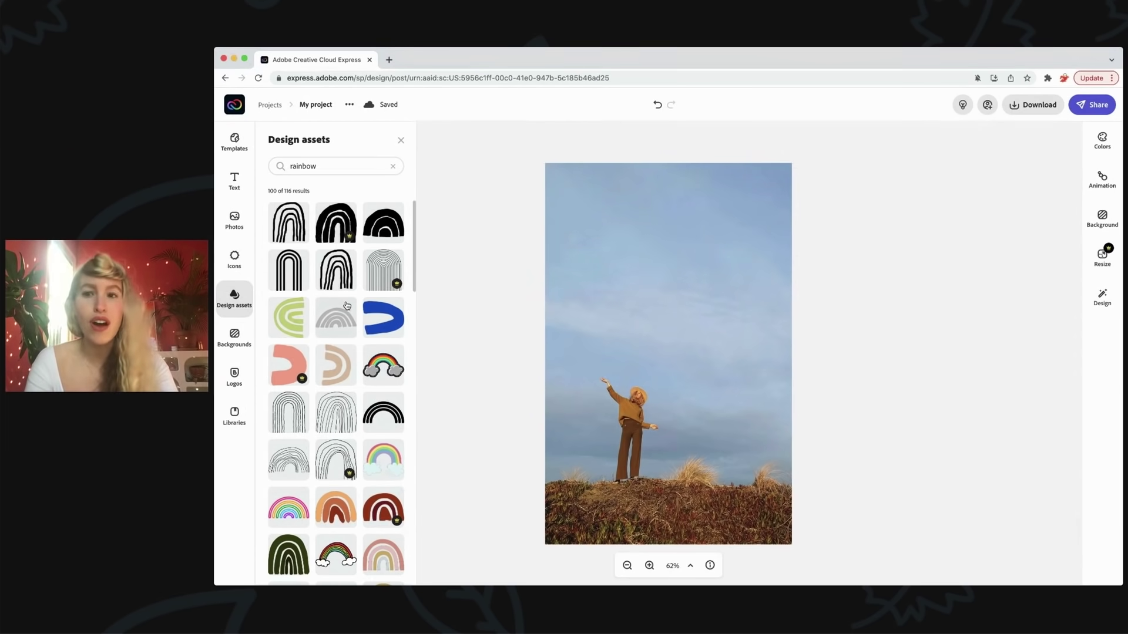
Scroll through the 116 rainbow results, including the rainbow arc graphics
{"action": "scroll", "coordinate": [347, 305], "scroll_direction": "down", "scroll_amount": 3}
{"action": "scroll", "coordinate": [346, 306], "scroll_direction": "down", "scroll_amount": 5}
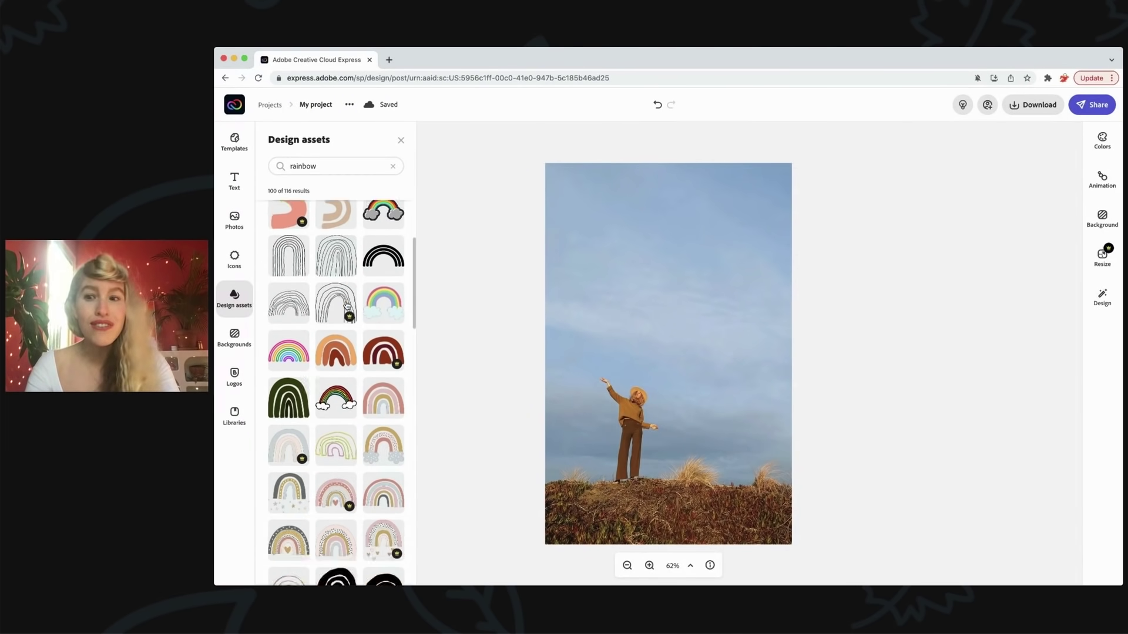
{"action": "scroll", "coordinate": [347, 305], "scroll_direction": "down", "scroll_amount": 4}
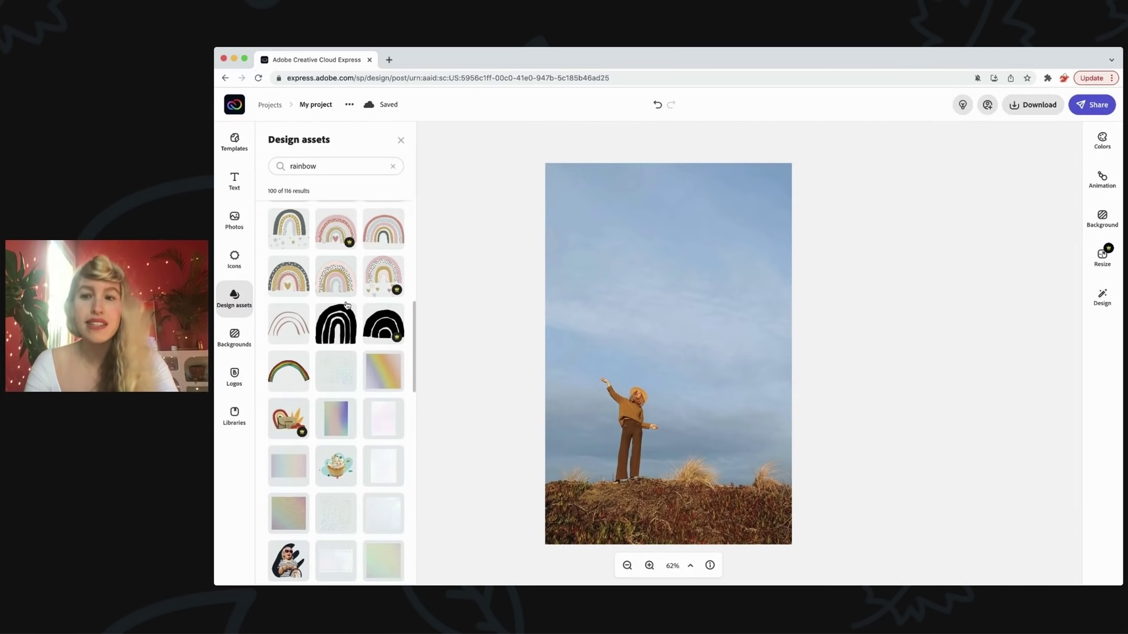
{"action": "scroll", "coordinate": [347, 306], "scroll_direction": "down", "scroll_amount": 1}
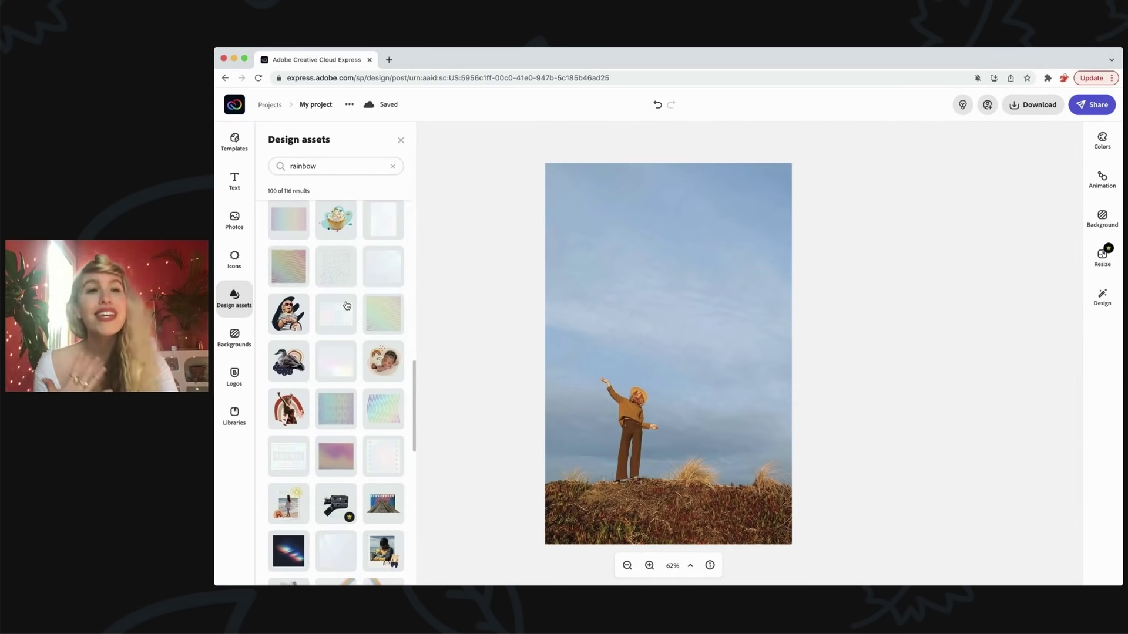
{"action": "scroll", "coordinate": [348, 367], "scroll_direction": "down", "scroll_amount": 1}
{"action": "scroll", "coordinate": [348, 368], "scroll_direction": "down", "scroll_amount": 2}
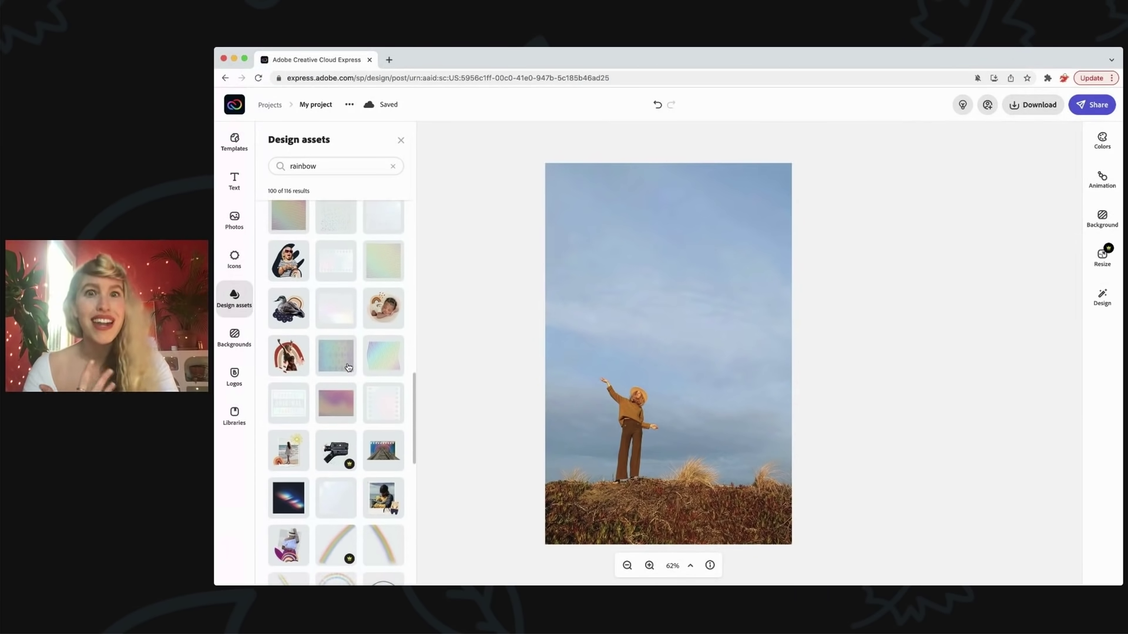
{"action": "scroll", "coordinate": [348, 368], "scroll_direction": "down", "scroll_amount": 8}
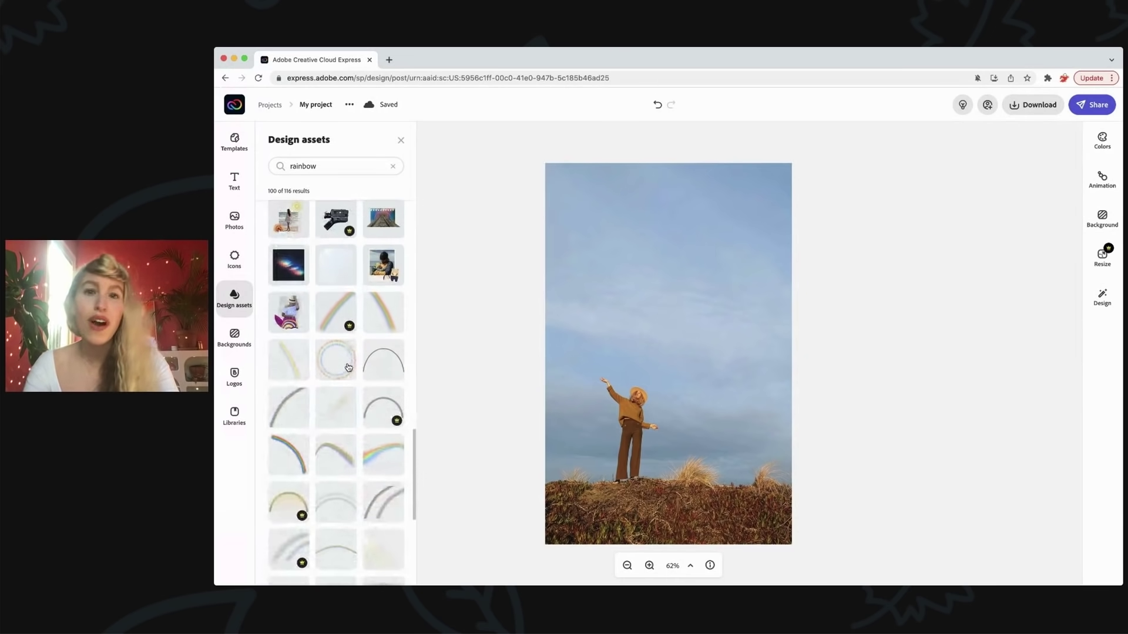
{"action": "scroll", "coordinate": [348, 367], "scroll_direction": "down", "scroll_amount": 1}
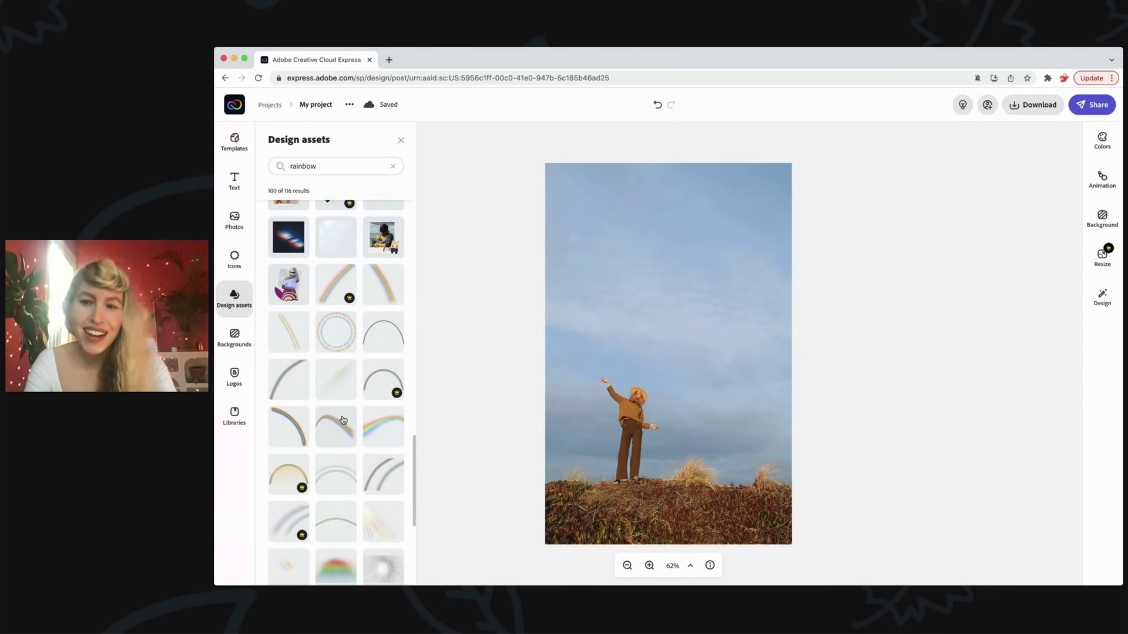
Add a rainbow arc asset and a faint rainbow sparkle asset to the photo
{"action": "left_click", "coordinate": [344, 419]}
{"action": "scroll", "coordinate": [343, 419], "scroll_direction": "down", "scroll_amount": 1}
{"action": "scroll", "coordinate": [344, 419], "scroll_direction": "down", "scroll_amount": 3}
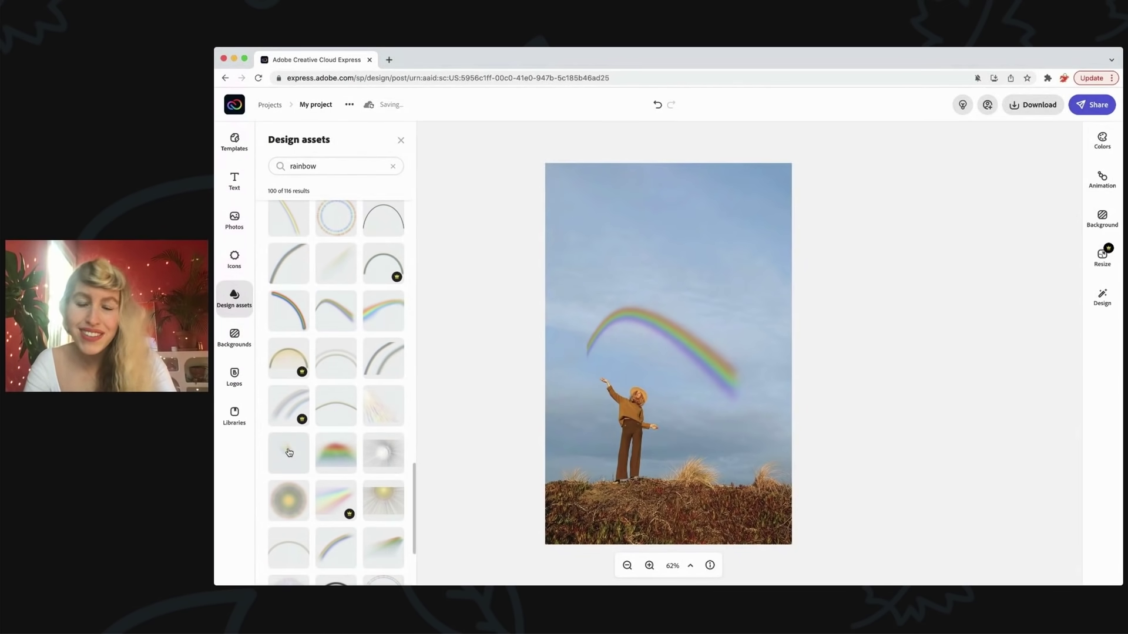
{"action": "left_click", "coordinate": [289, 453]}
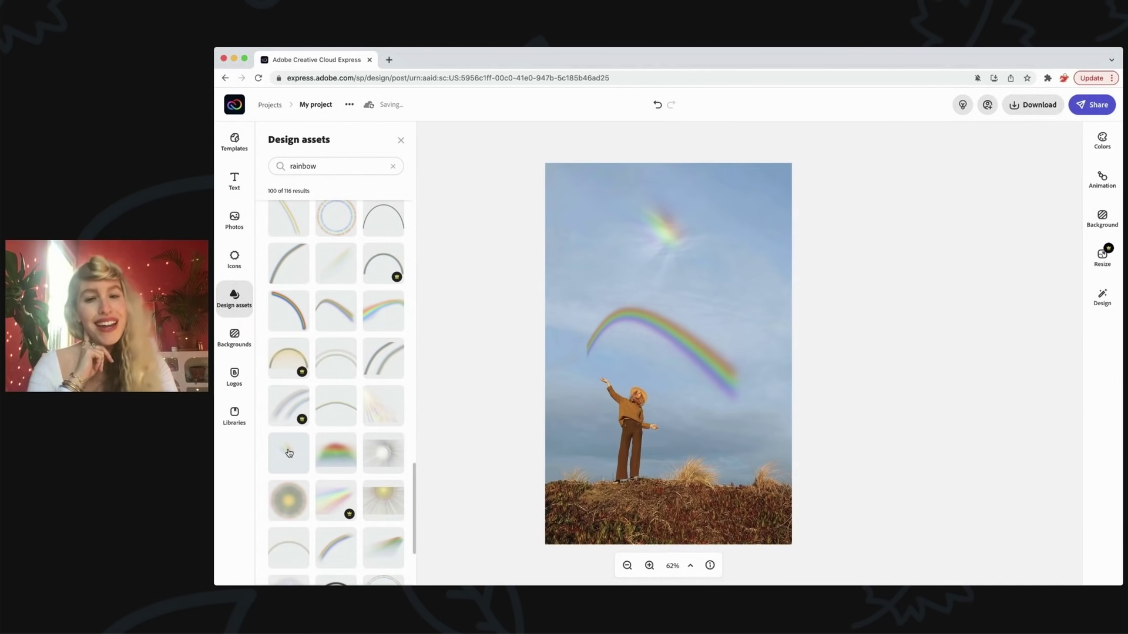
Delete both the rainbow arc and the faint sparkle from the canvas
{"action": "left_click", "coordinate": [690, 334]}
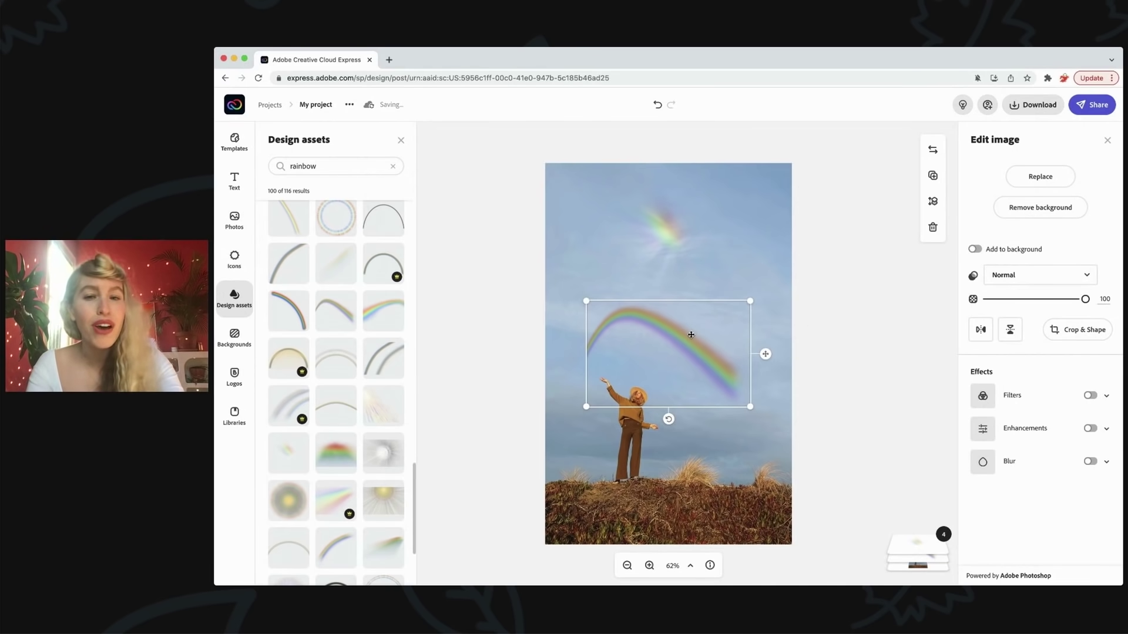
{"action": "key", "text": "Delete"}
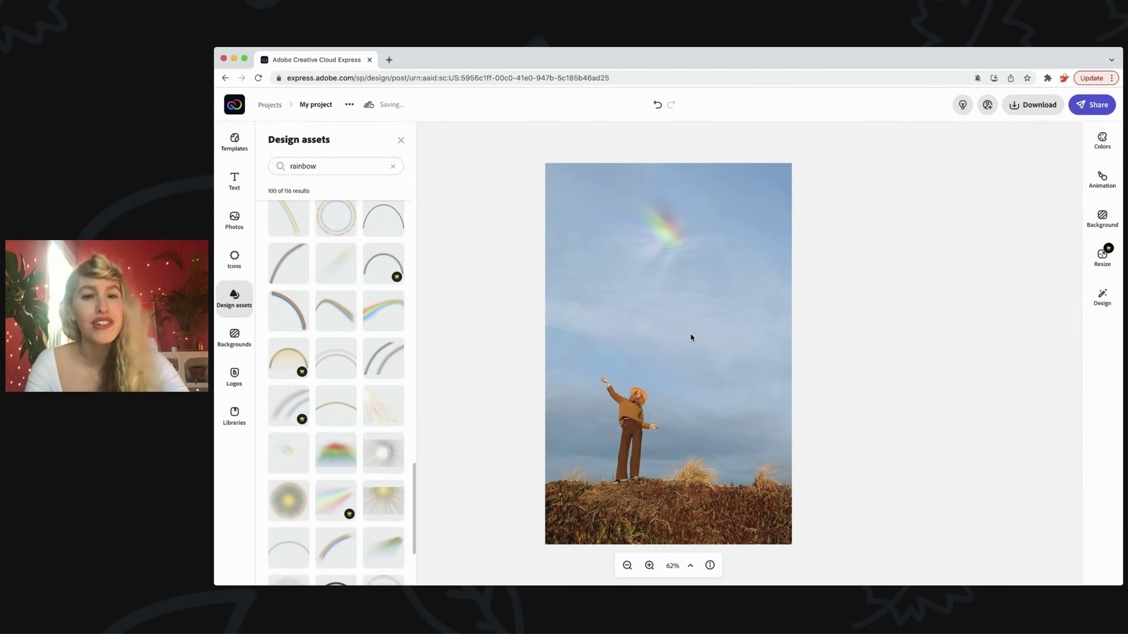
{"action": "left_click", "coordinate": [660, 250]}
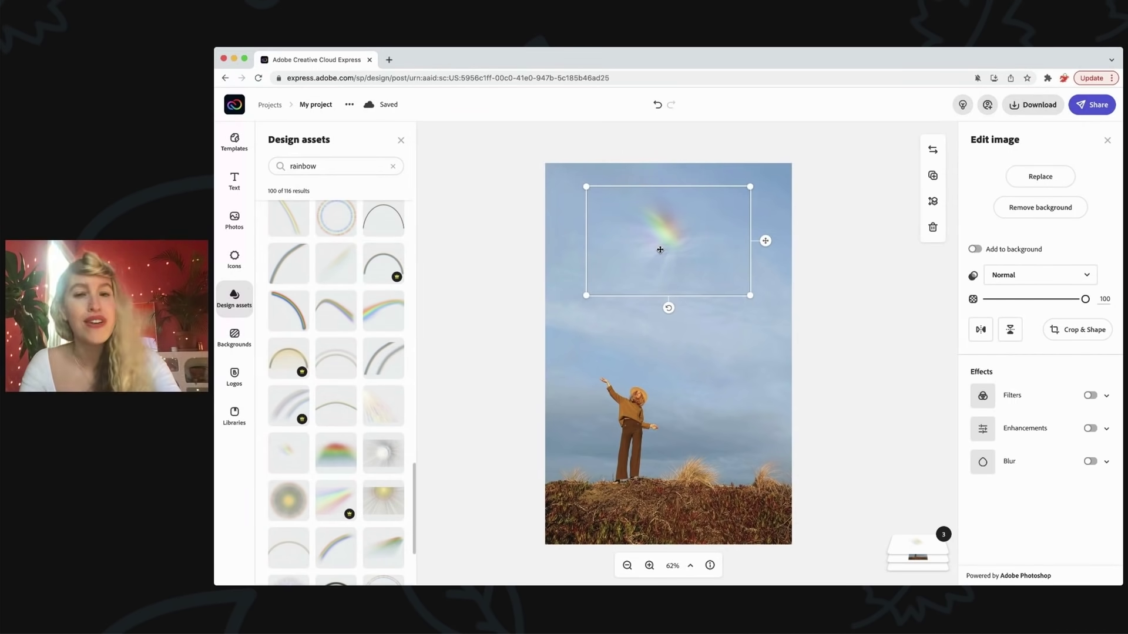
{"action": "key", "text": "Delete"}
{"action": "scroll", "coordinate": [369, 403], "scroll_direction": "down", "scroll_amount": 3}
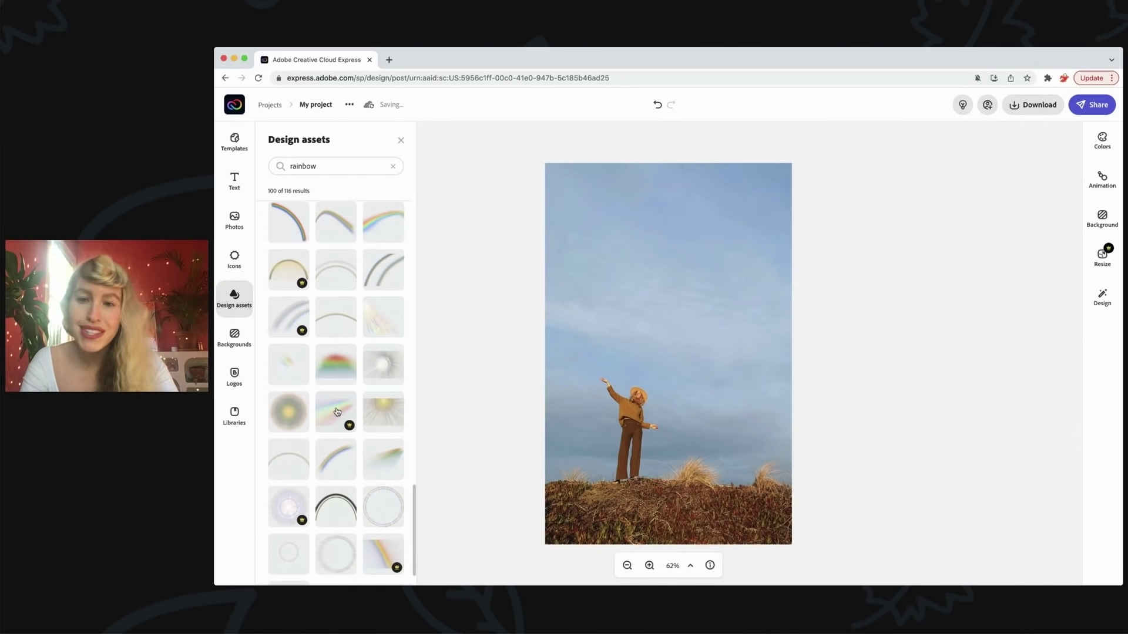
Add the soft light-streak rainbow, enlarge it, and move it up and right over the sky
{"action": "left_click", "coordinate": [337, 412]}
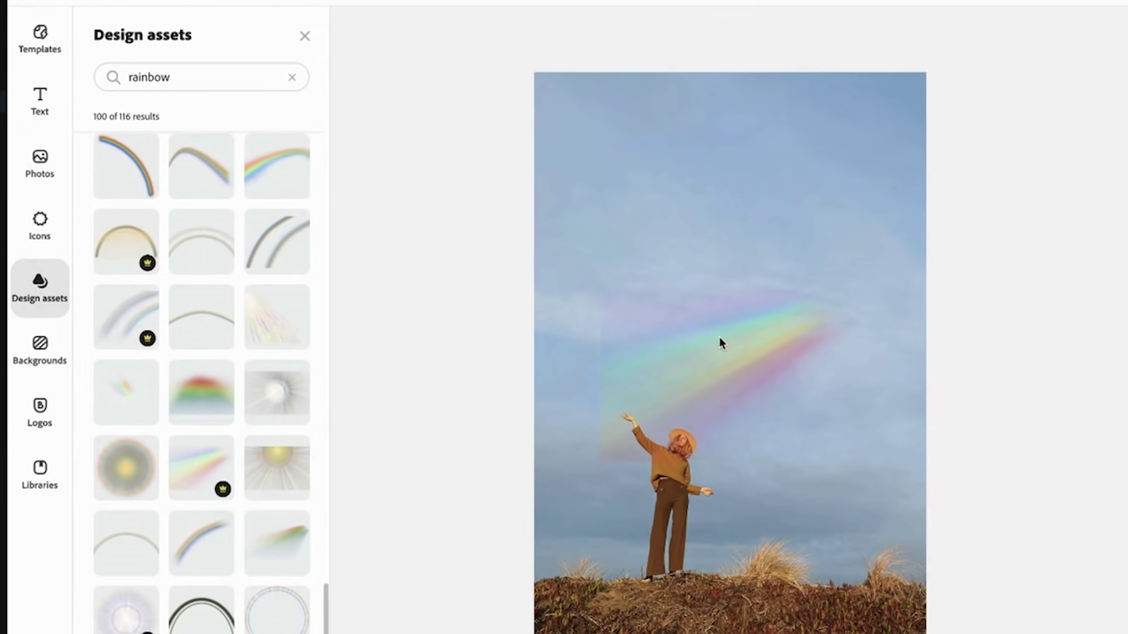
{"action": "left_click", "coordinate": [719, 336]}
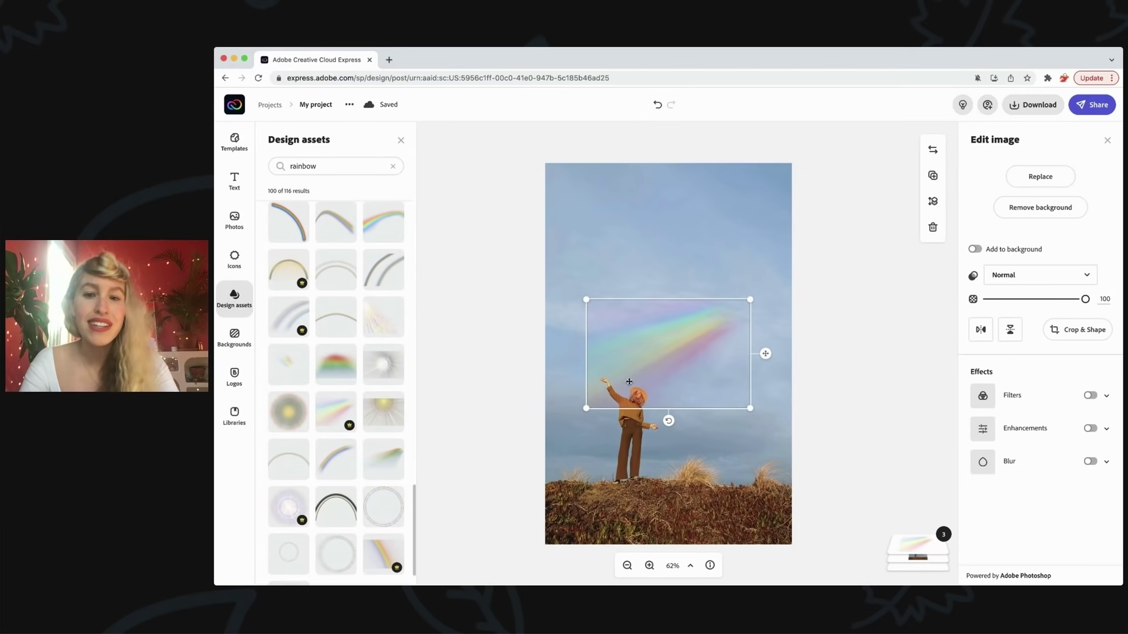
{"action": "left_click_drag", "start_coordinate": [585, 408], "coordinate": [504, 463]}
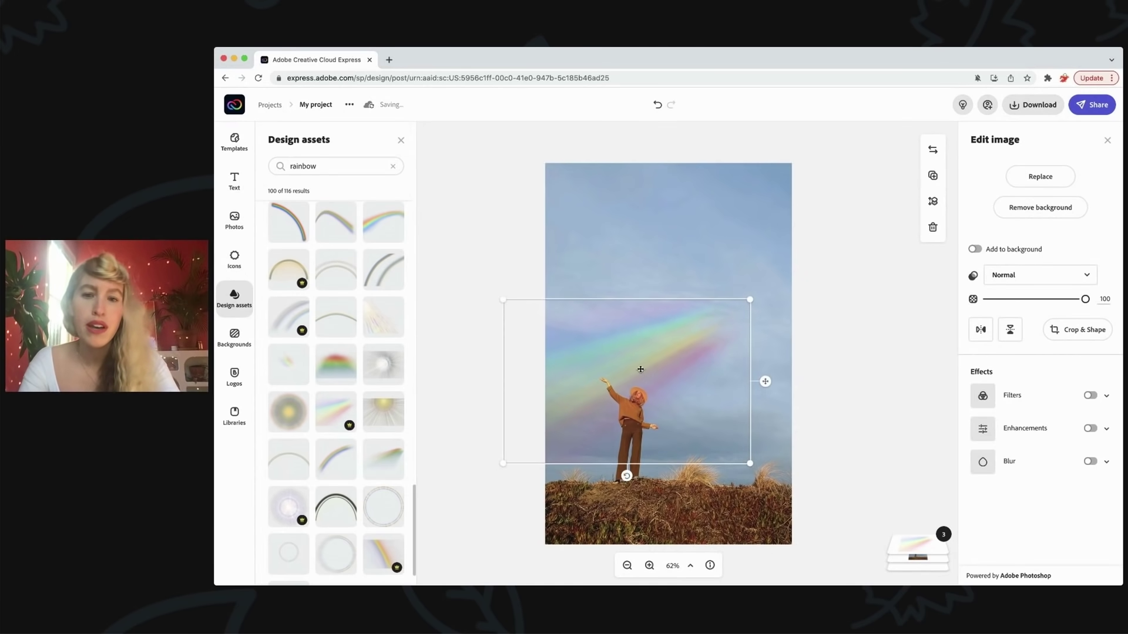
{"action": "left_click_drag", "start_coordinate": [639, 370], "coordinate": [675, 290]}
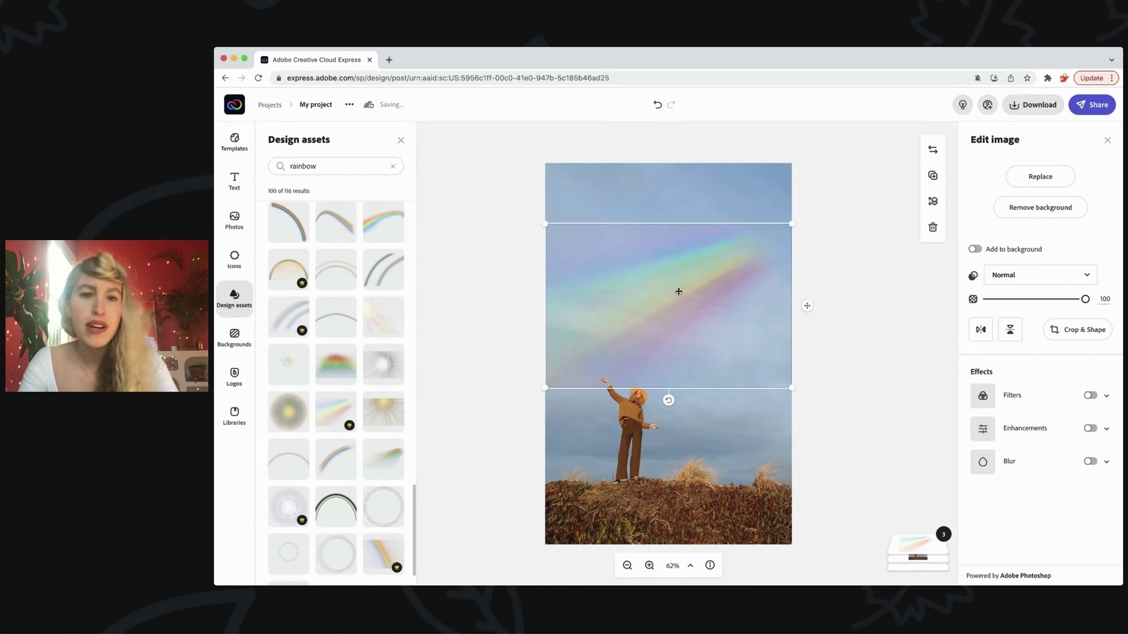
{"action": "left_click", "coordinate": [869, 240]}
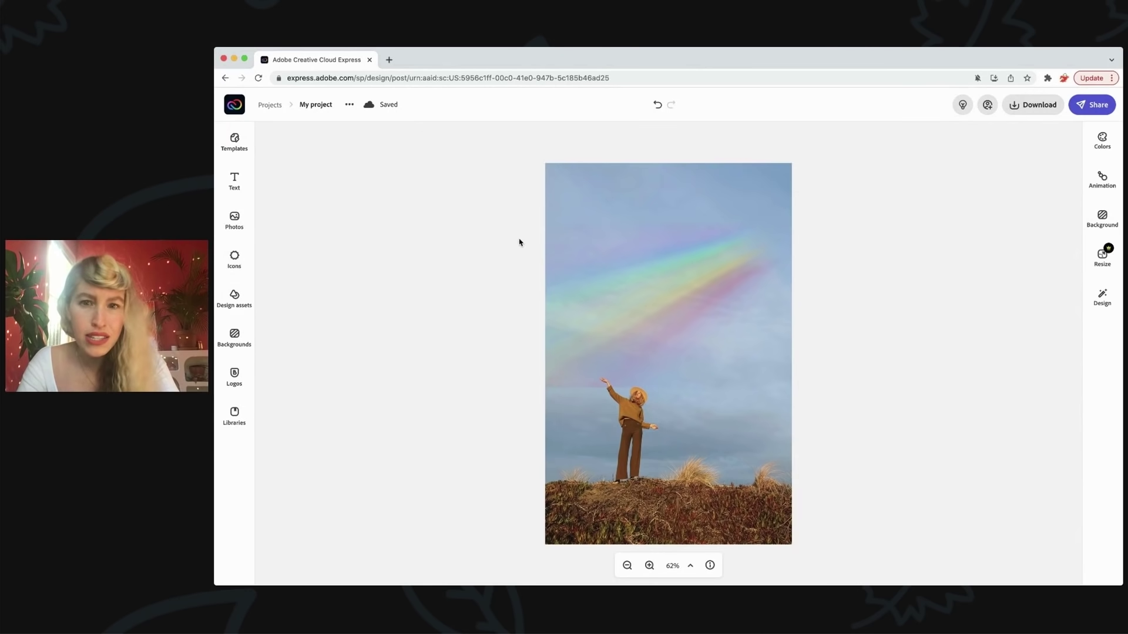
Enlarge the rainbow past the top-right edge and shift it left and down
{"action": "left_click", "coordinate": [619, 291]}
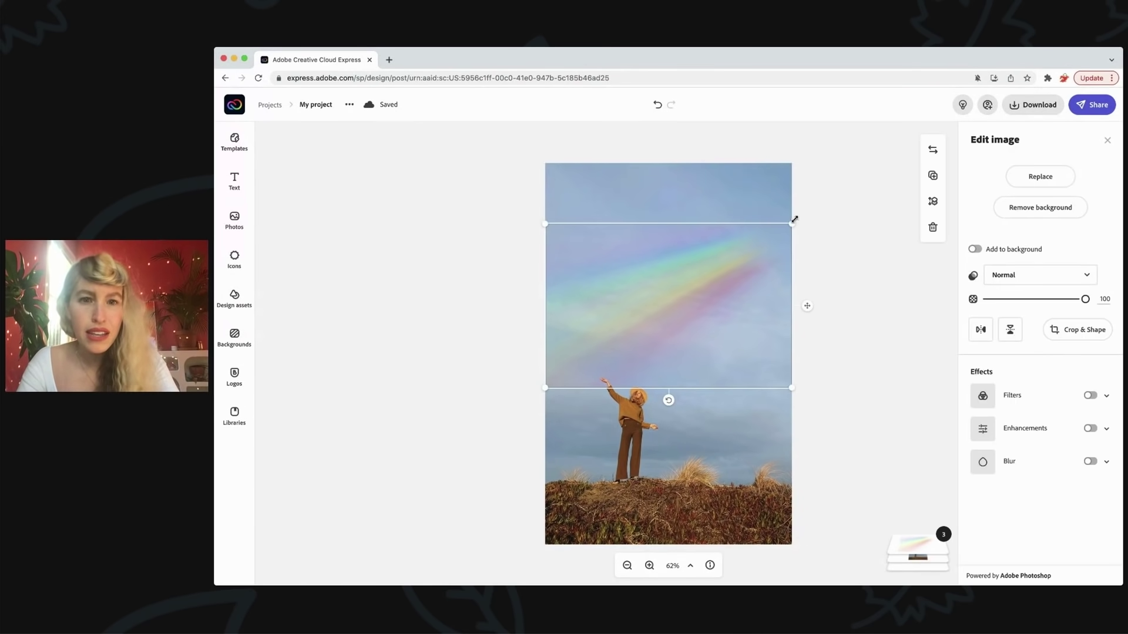
{"action": "left_click_drag", "start_coordinate": [792, 223], "coordinate": [885, 114]}
{"action": "left_click_drag", "start_coordinate": [740, 229], "coordinate": [639, 265]}
{"action": "left_click", "coordinate": [888, 284]}
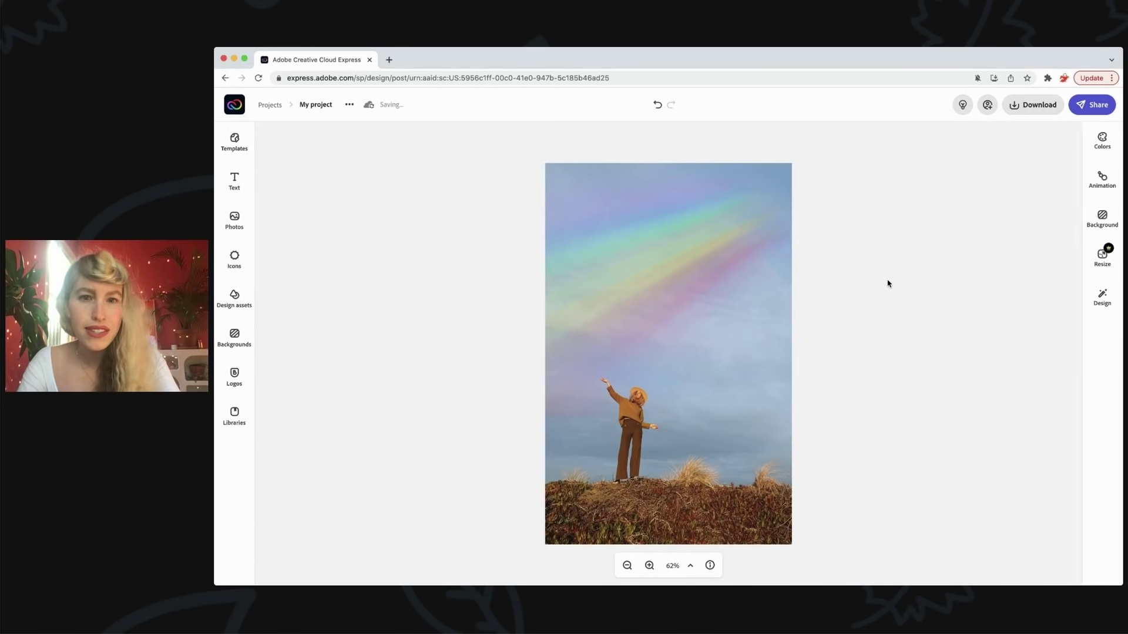
{"action": "left_click", "coordinate": [573, 412]}
{"action": "left_click_drag", "start_coordinate": [630, 353], "coordinate": [611, 355]}
{"action": "left_click", "coordinate": [828, 365]}
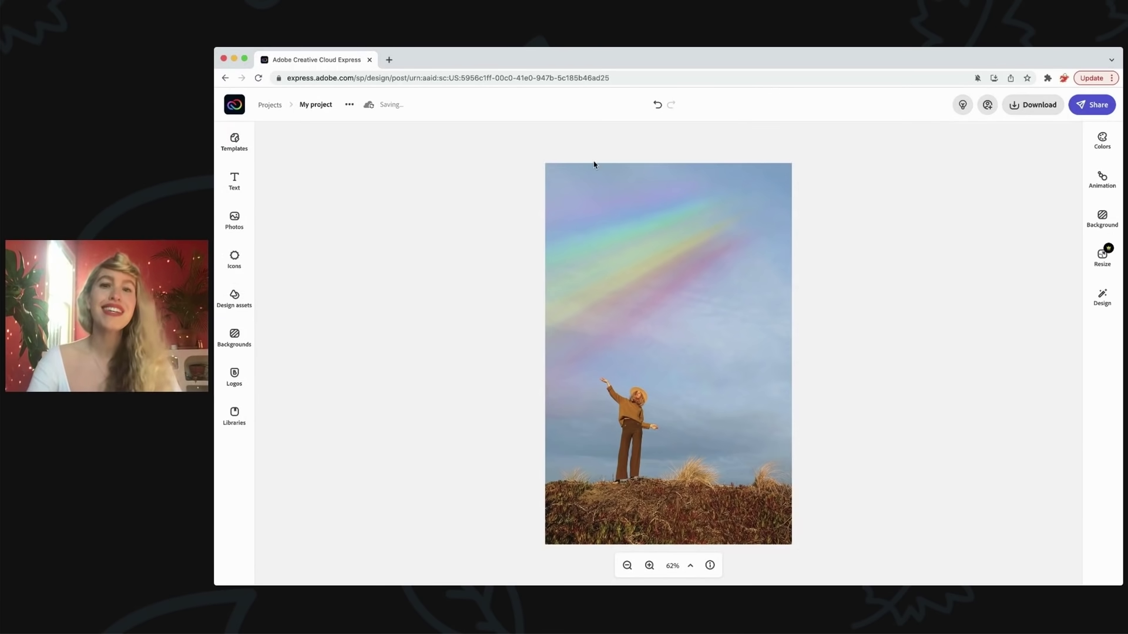
Stretch the rainbow further toward the photo's top-right corner and adjust its position
{"action": "left_click", "coordinate": [667, 202]}
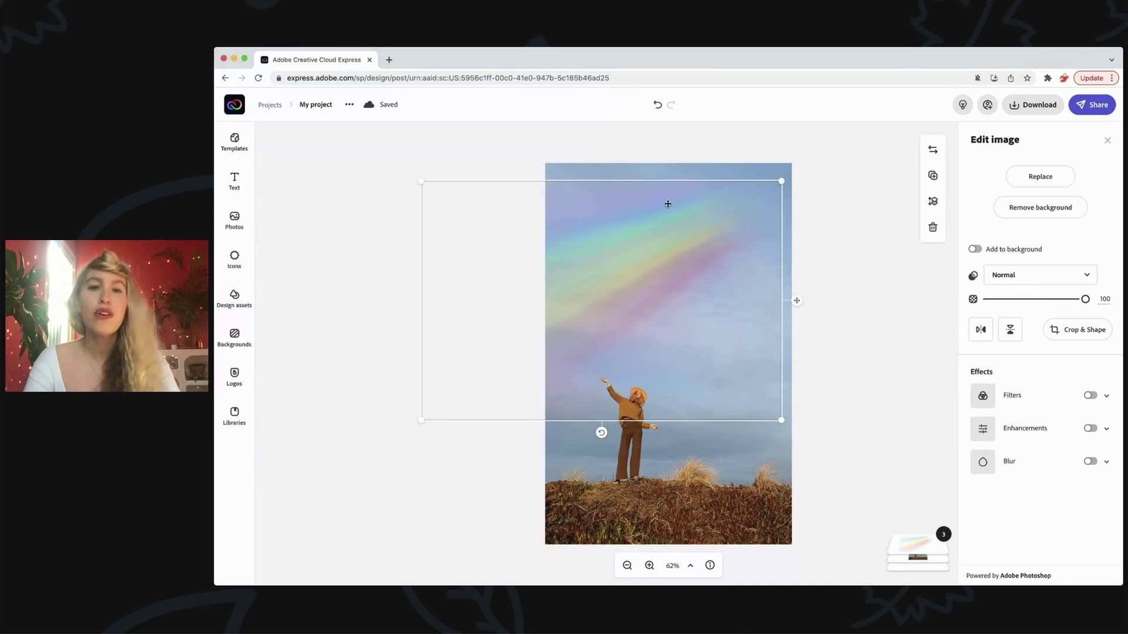
{"action": "left_click_drag", "start_coordinate": [781, 181], "coordinate": [781, 181]}
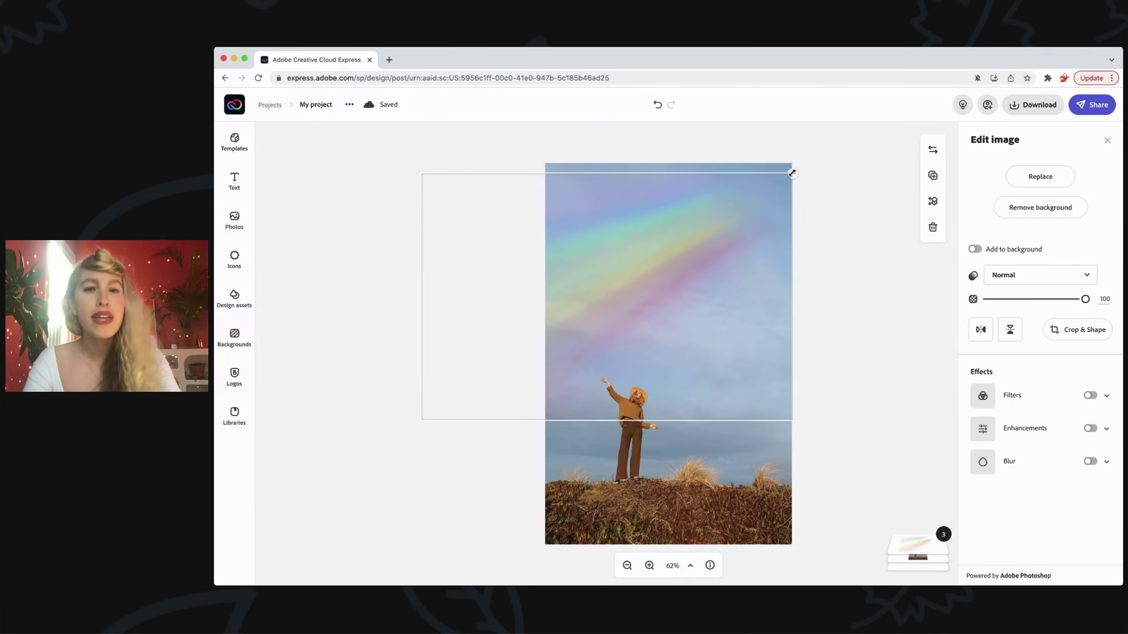
{"action": "left_click_drag", "start_coordinate": [791, 173], "coordinate": [811, 159]}
{"action": "left_click", "coordinate": [852, 201]}
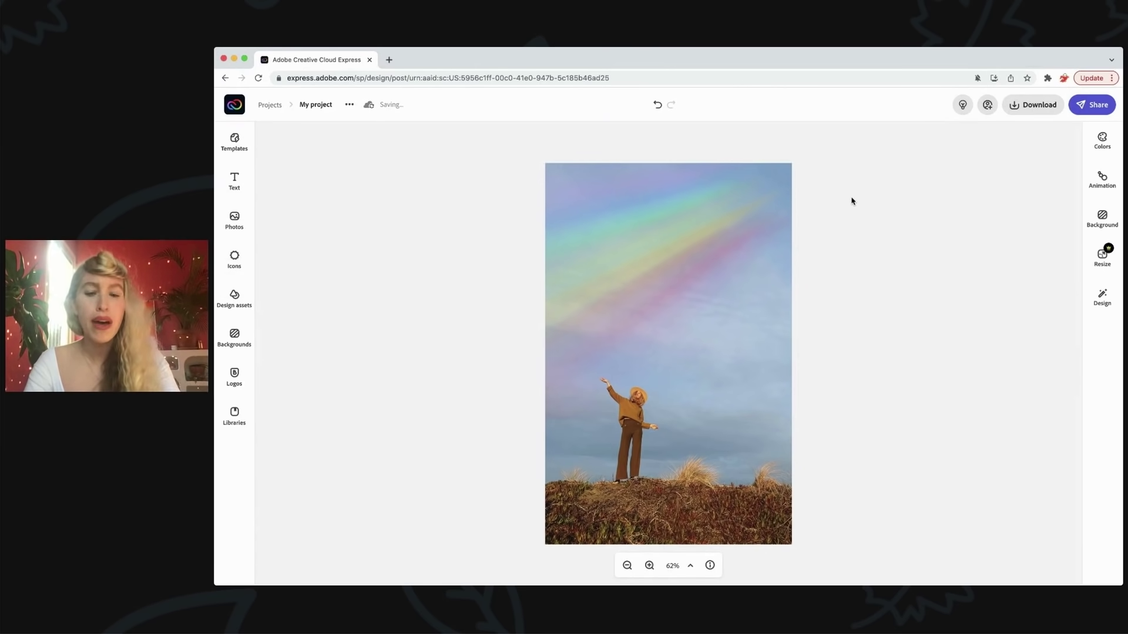
{"action": "mouse_move", "coordinate": [640, 321]}
{"action": "left_mouse_down"}
{"action": "mouse_move", "coordinate": [611, 332]}
{"action": "mouse_move", "coordinate": [642, 306]}
{"action": "left_mouse_up"}
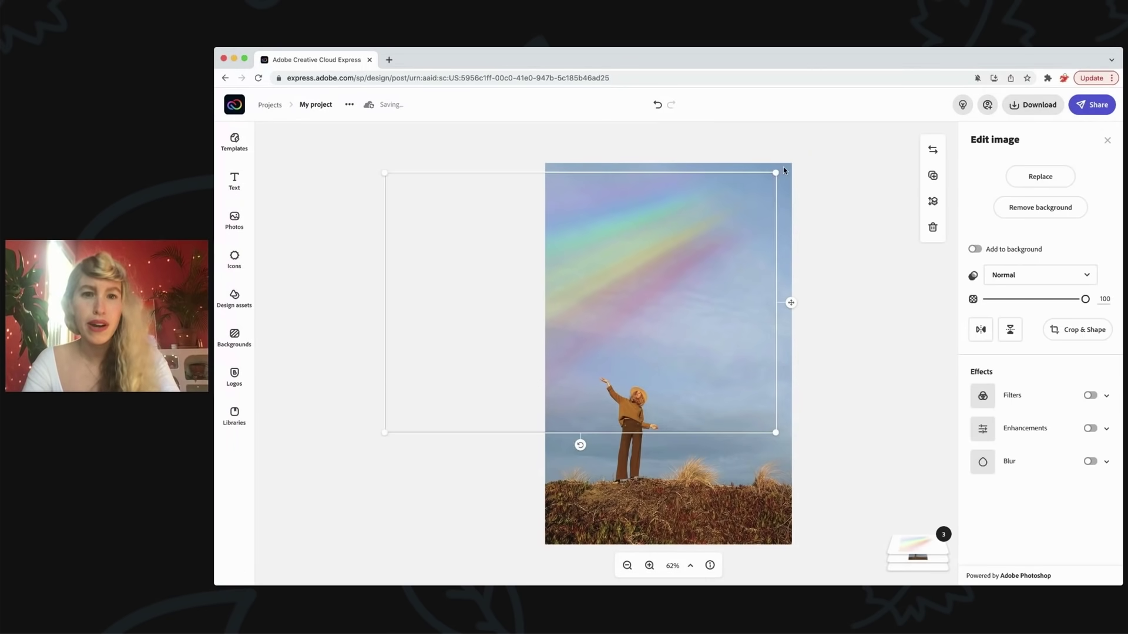
{"action": "left_click_drag", "start_coordinate": [775, 173], "coordinate": [797, 159]}
{"action": "left_click", "coordinate": [821, 283]}
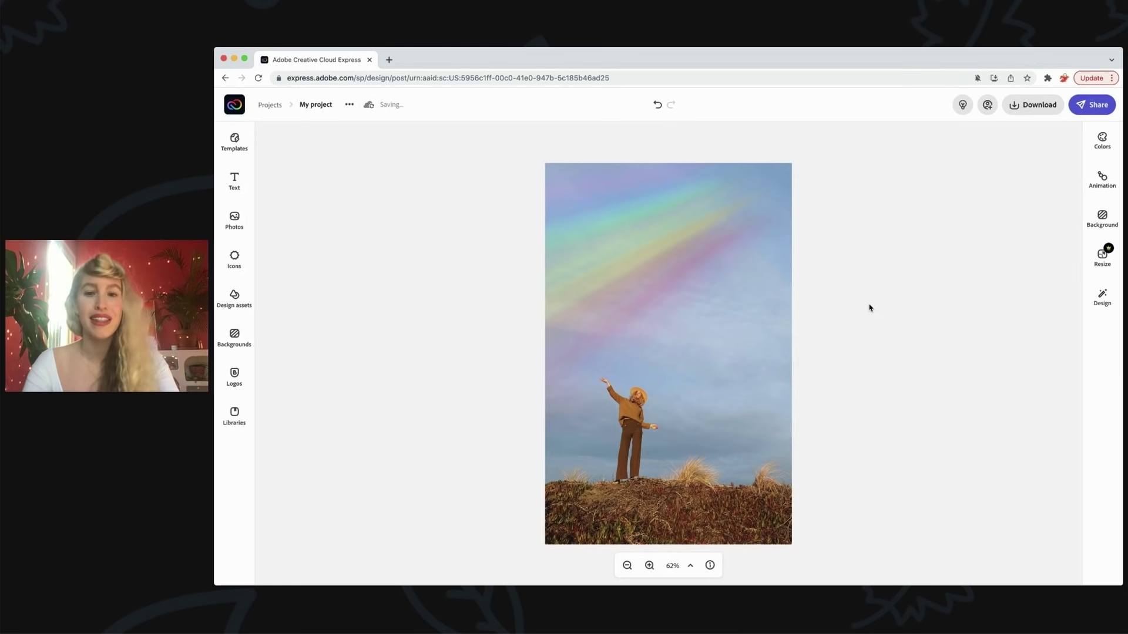
Open the rainbow's Edit image options and leave its opacity at 100 with Normal blending
{"action": "left_click", "coordinate": [679, 264]}
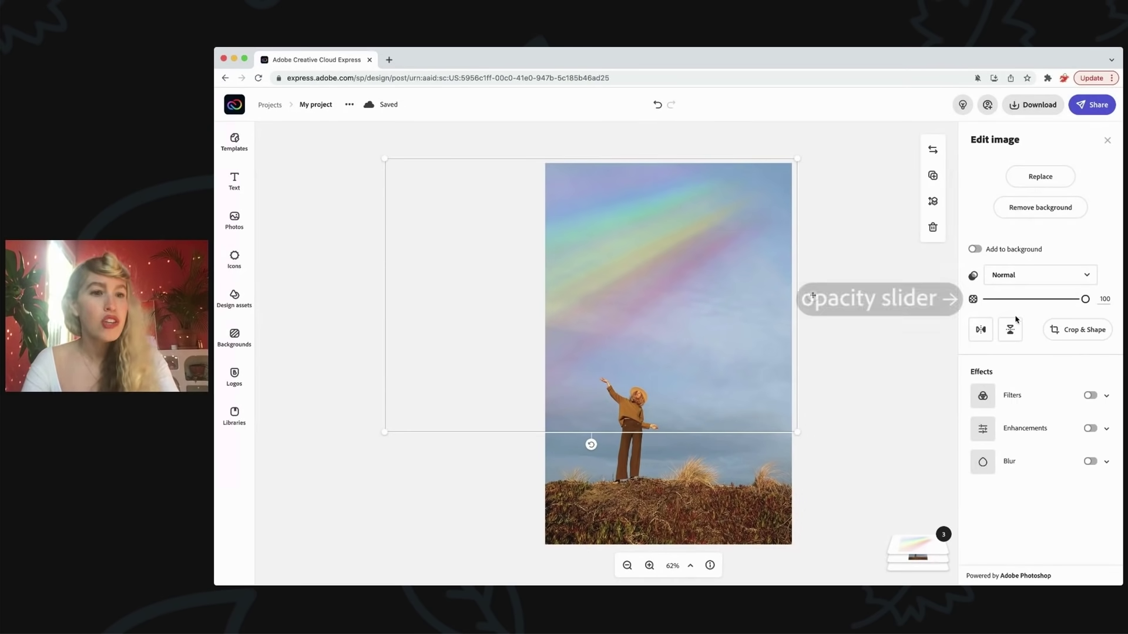
{"action": "mouse_move", "coordinate": [1087, 301]}
{"action": "left_mouse_down"}
{"action": "mouse_move", "coordinate": [985, 306]}
{"action": "mouse_move", "coordinate": [1088, 303]}
{"action": "left_mouse_up"}
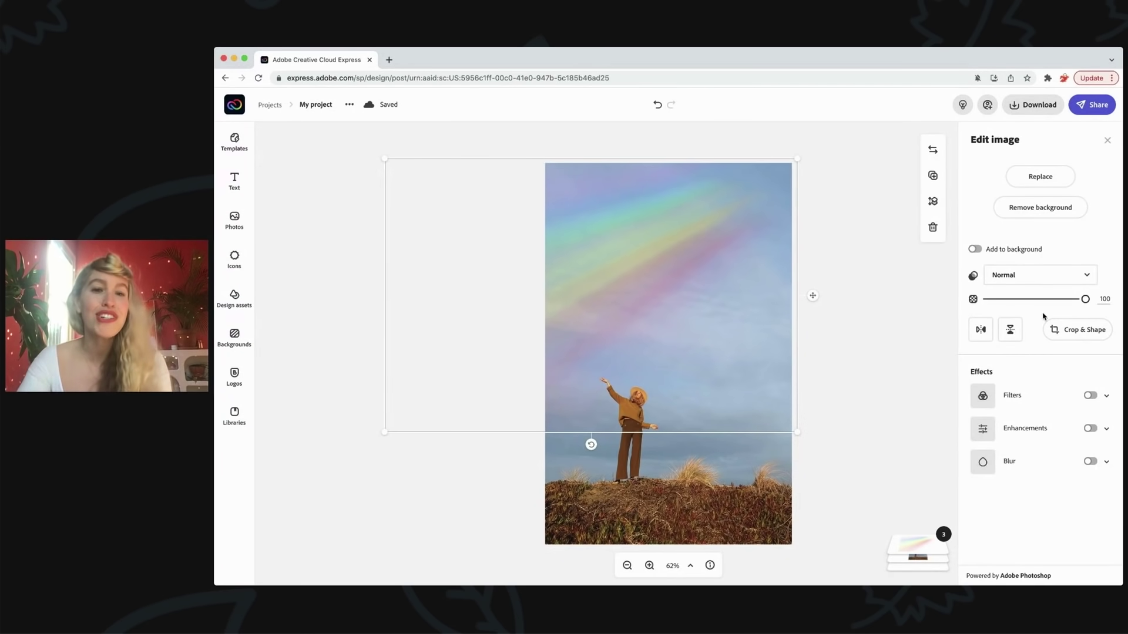
Deselect the rainbow by clicking the empty canvas, closing the Edit image panel
{"action": "left_click", "coordinate": [938, 322]}
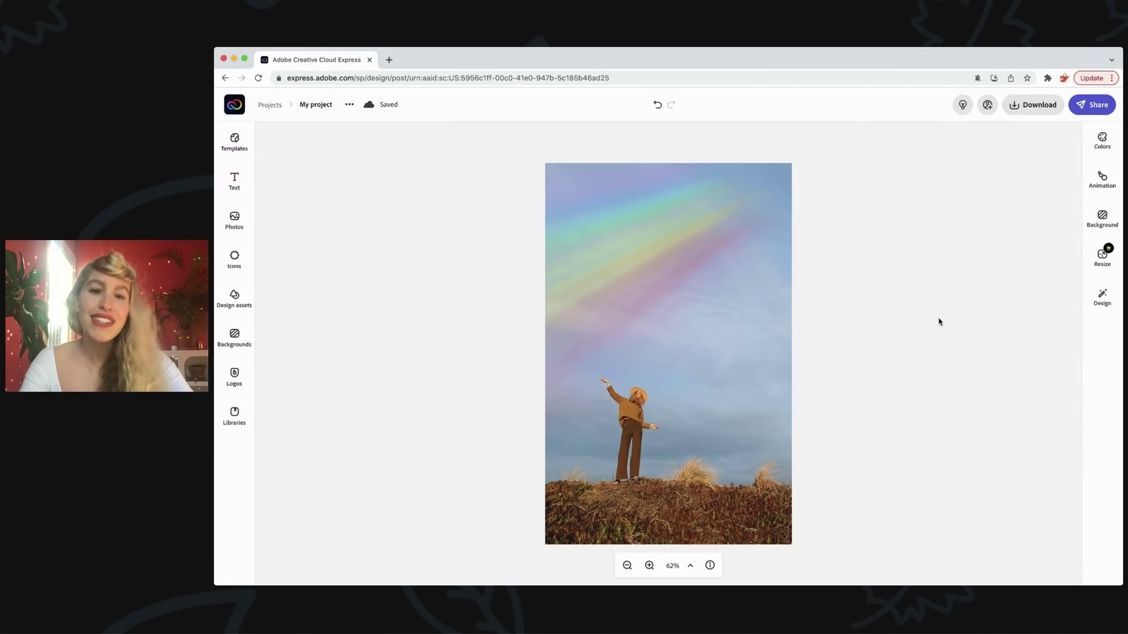